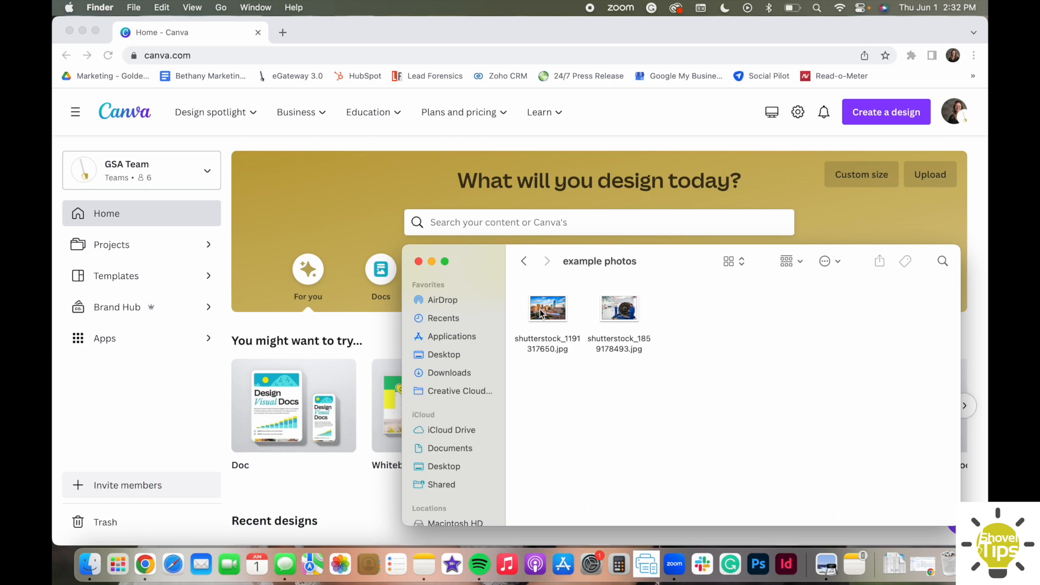
View both photos in the example photos folder in Preview, close them, and minimize the folder window.
double_click(541, 313)
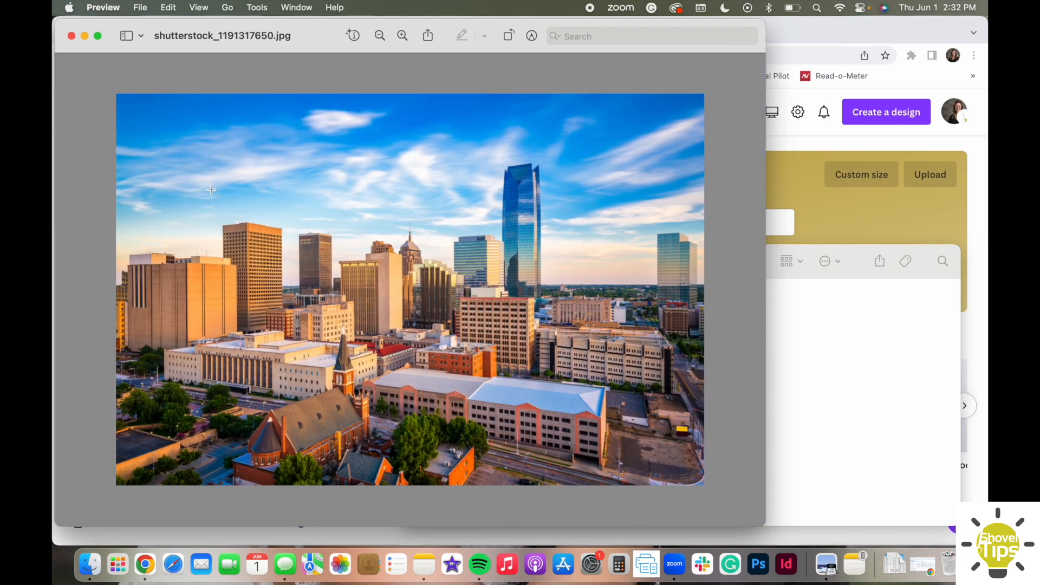
drag(93, 86, 723, 497)
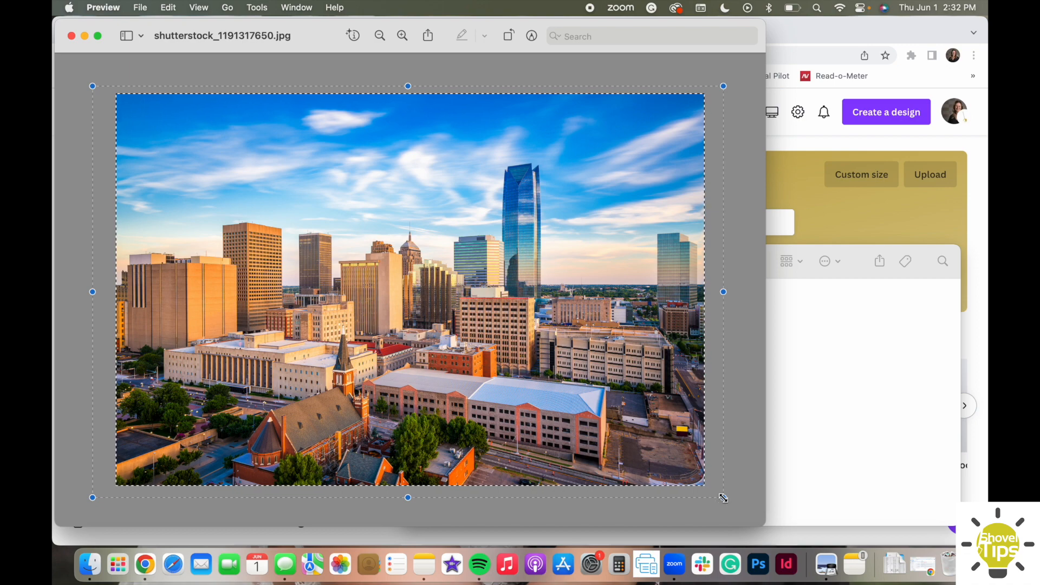
click(821, 395)
double_click(617, 306)
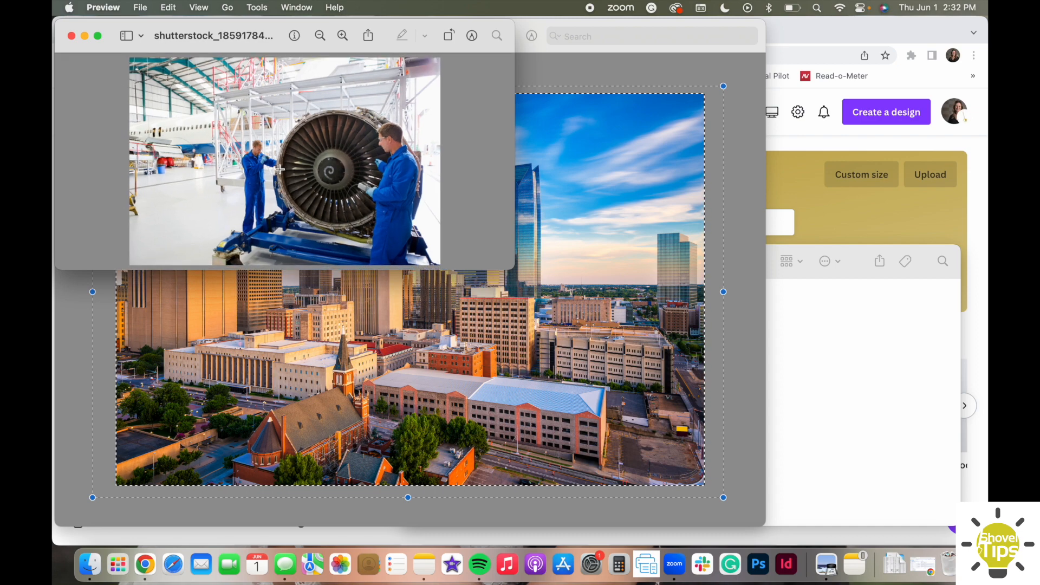
drag(358, 197, 469, 269)
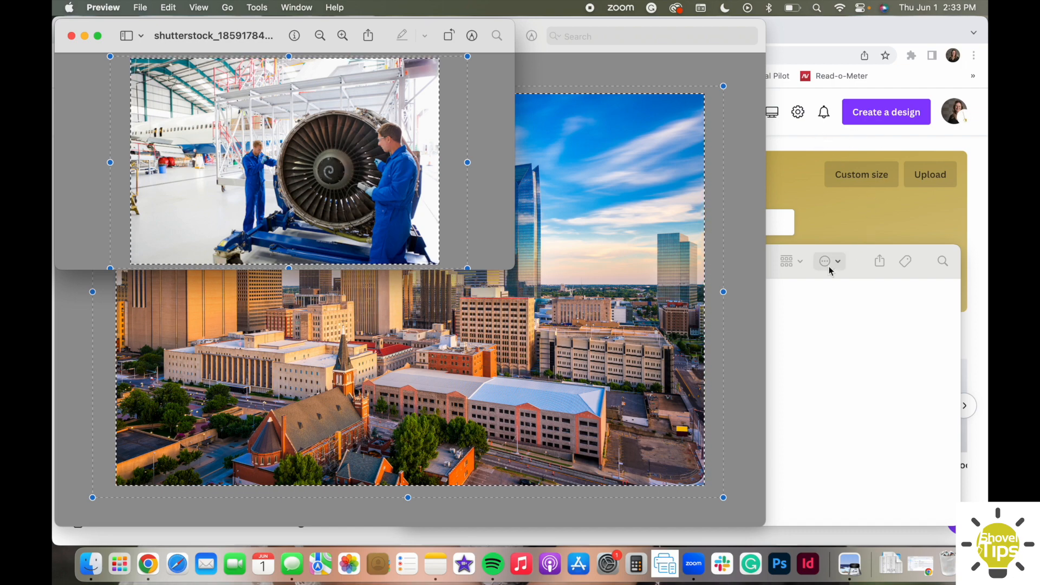
click(860, 269)
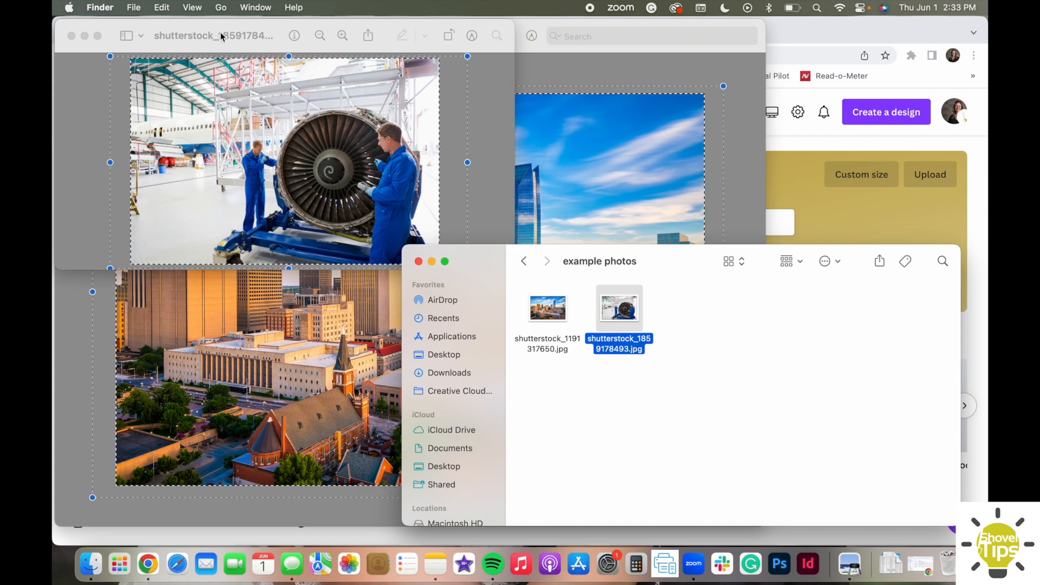
click(71, 35)
click(71, 35)
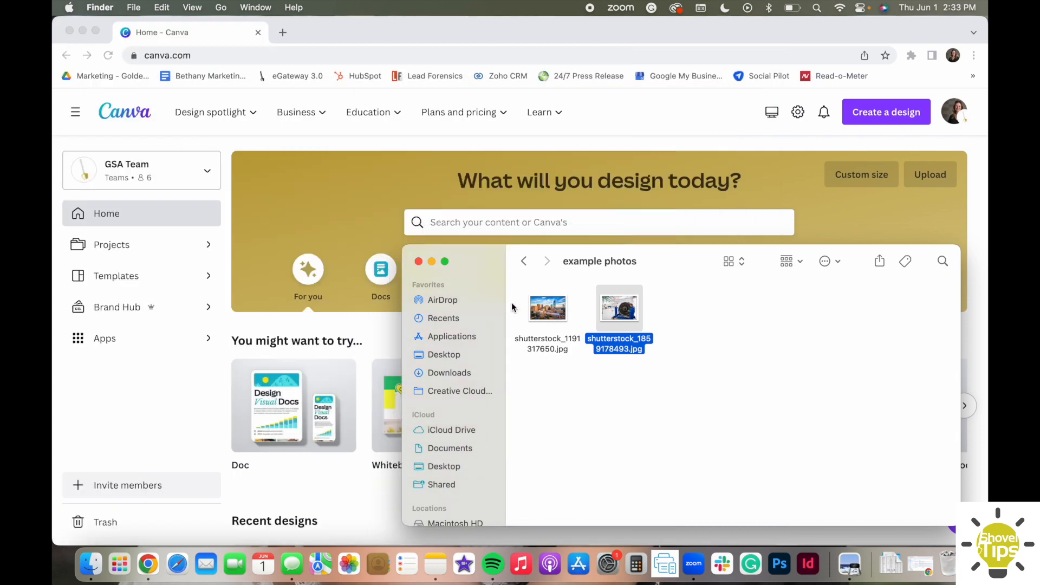
click(432, 261)
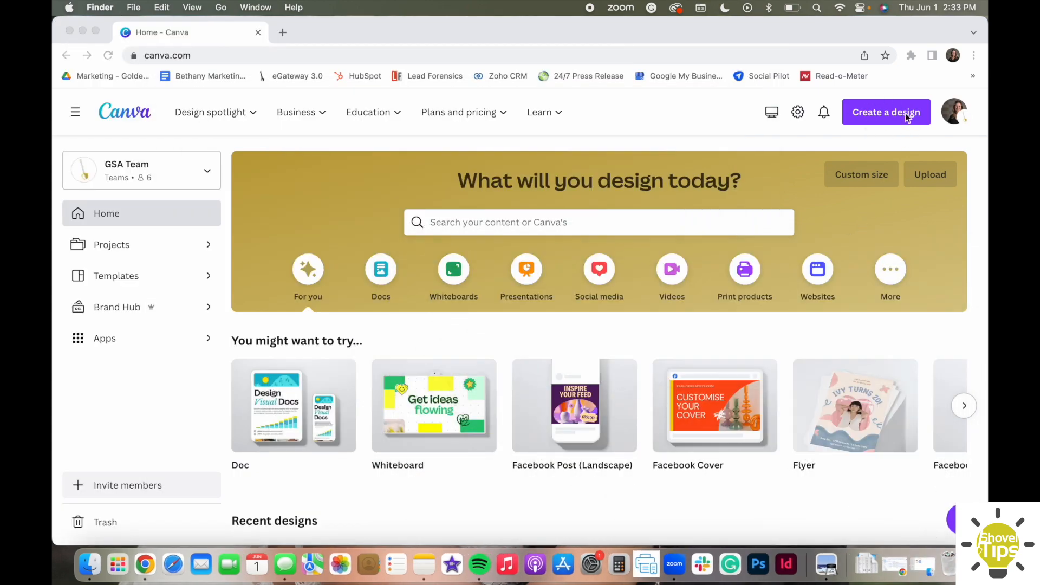
Create a new custom-size design 465 px wide and 290 px high.
click(880, 119)
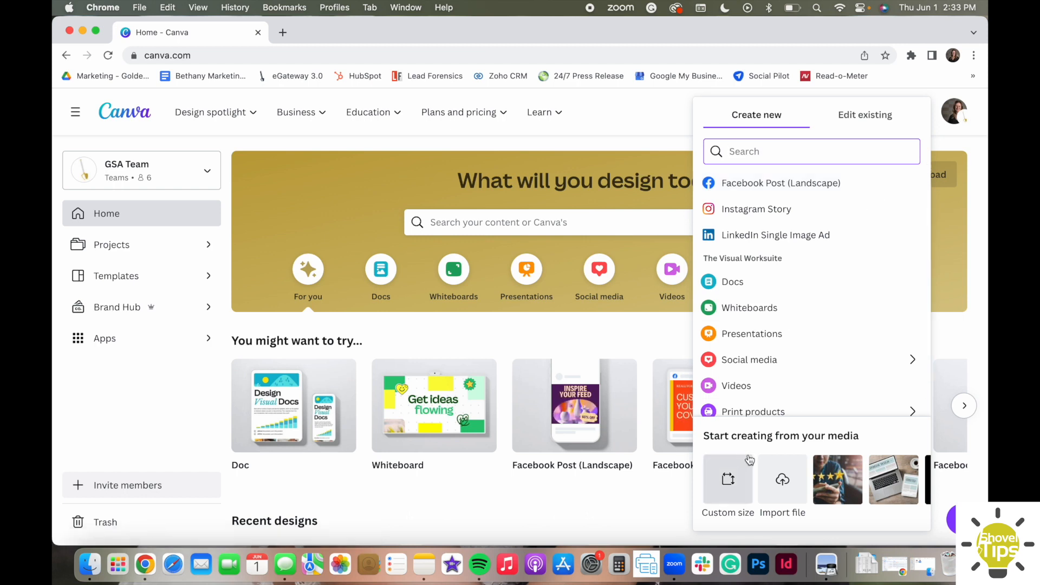
click(728, 493)
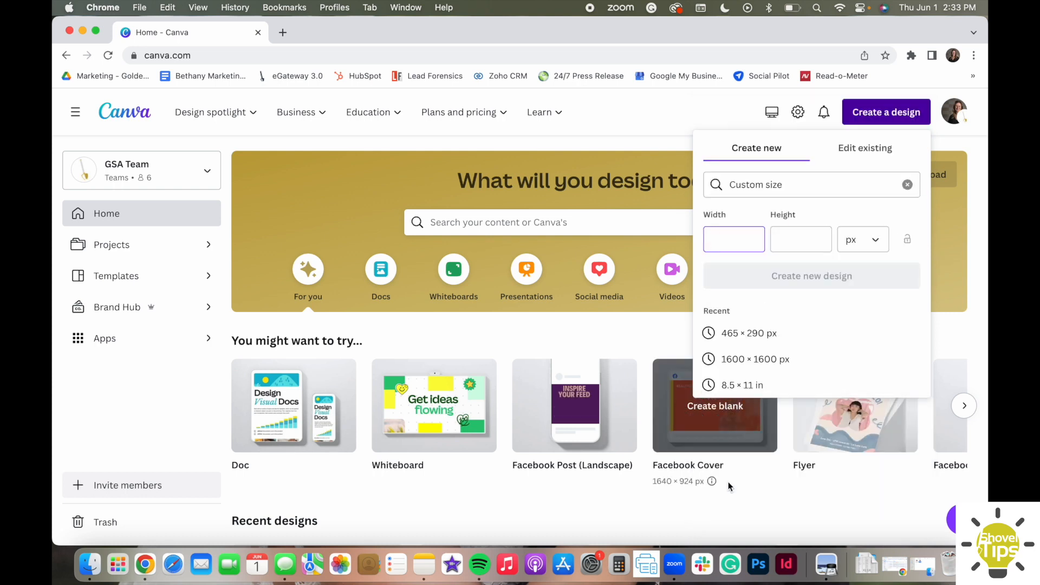
text(465)
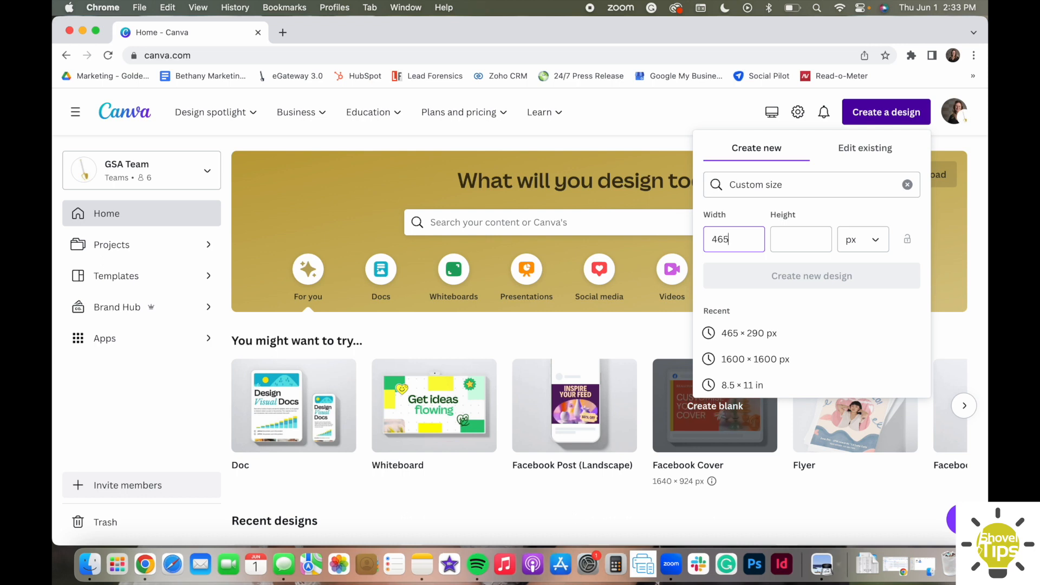
key(Tab)
text(290)
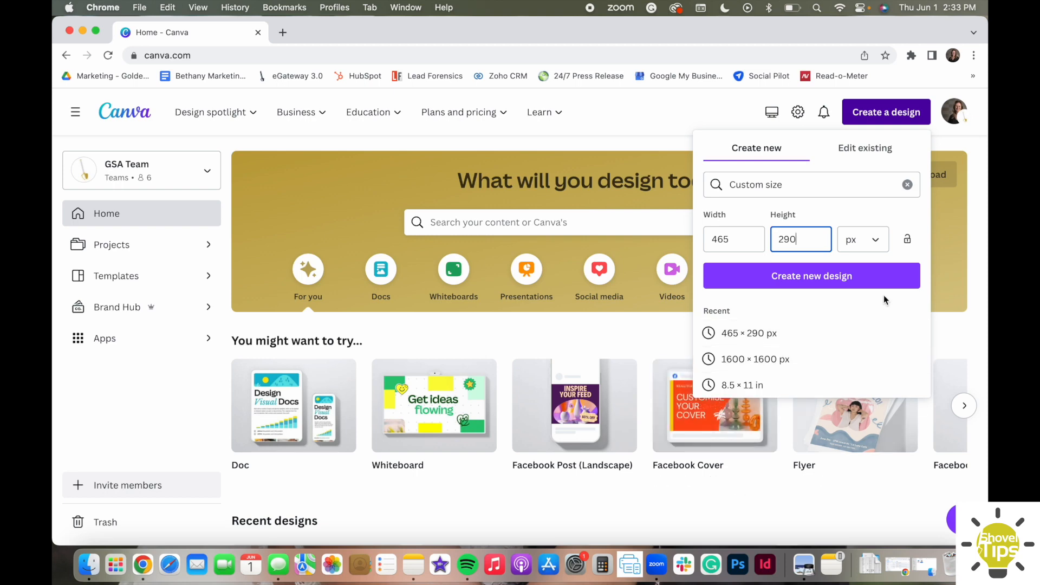
click(870, 241)
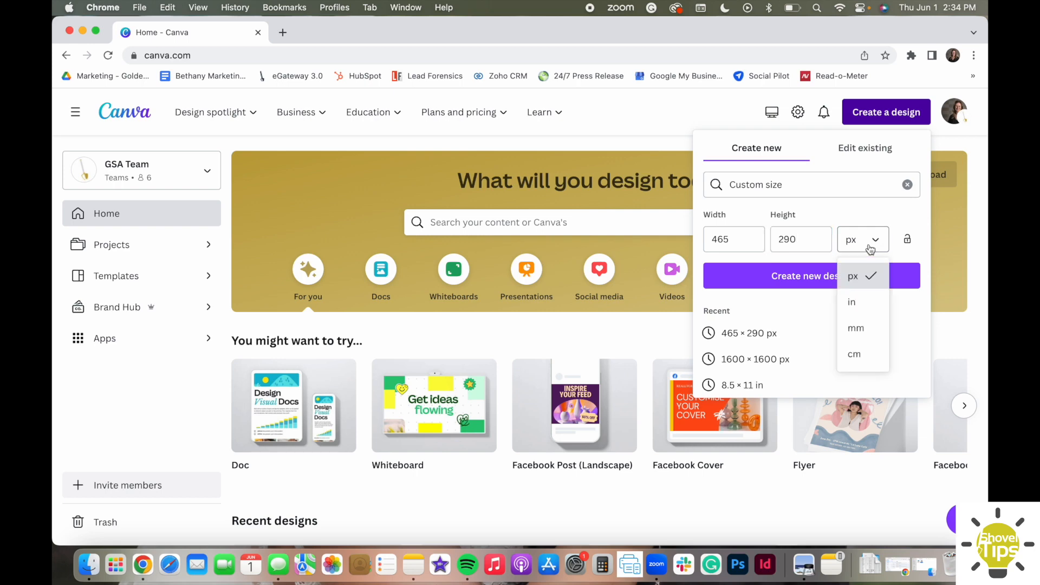
click(859, 274)
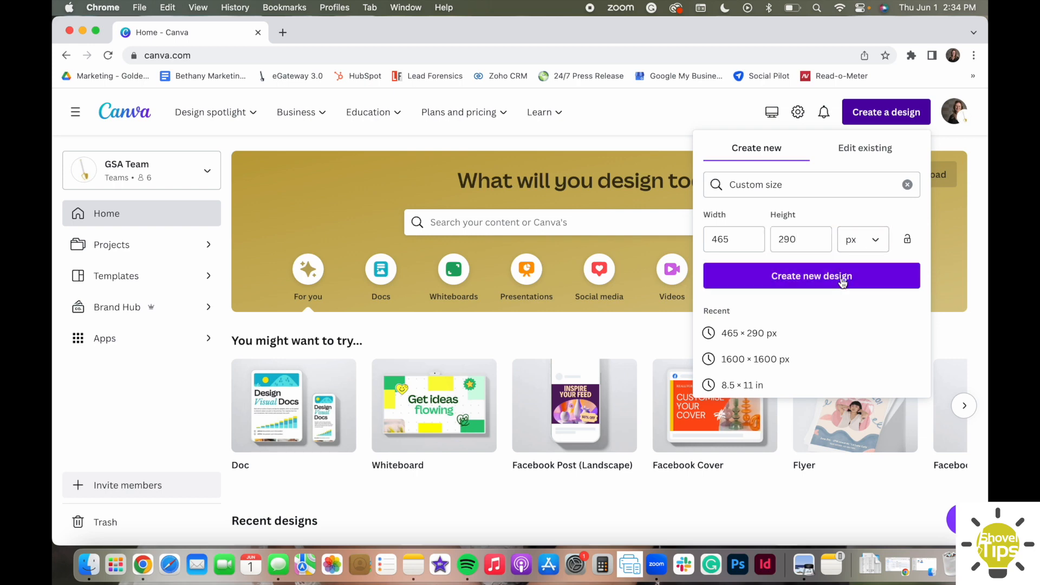
click(841, 278)
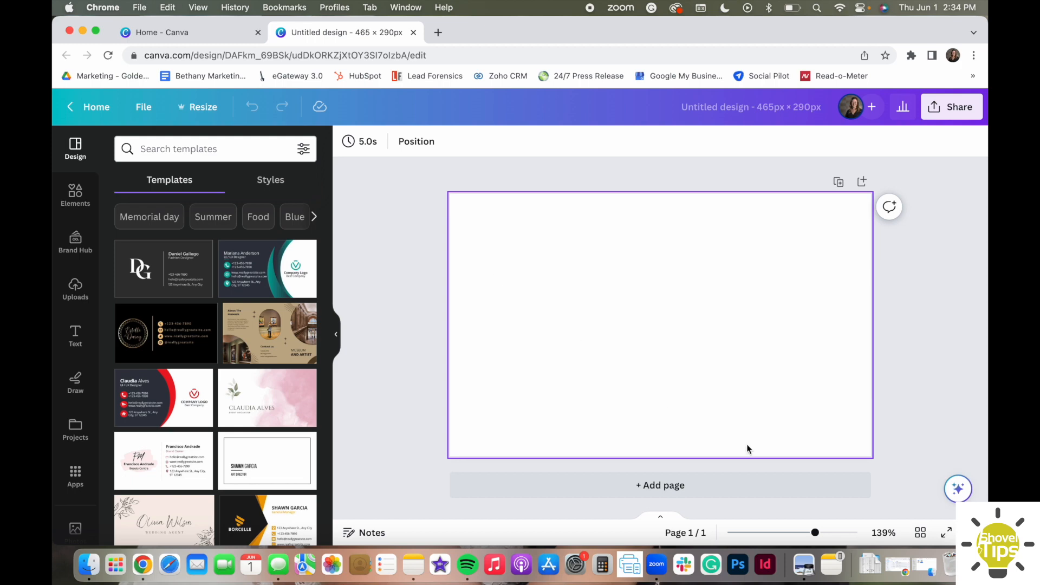
Try to upload the city skyline photo shutterstock_1191317650.jpg from the example photos folder to the design's uploads.
click(927, 573)
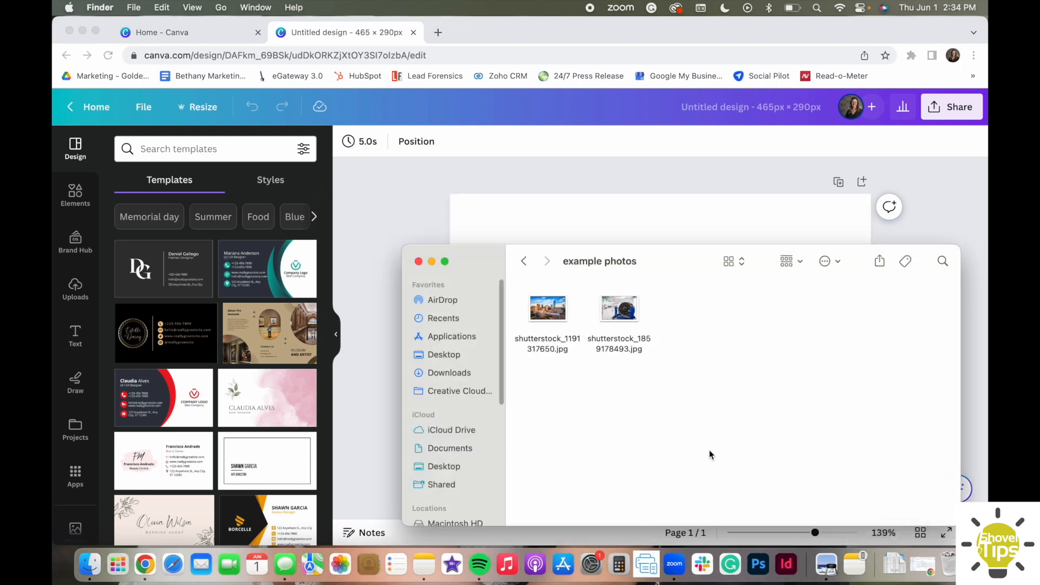
drag(544, 317, 213, 327)
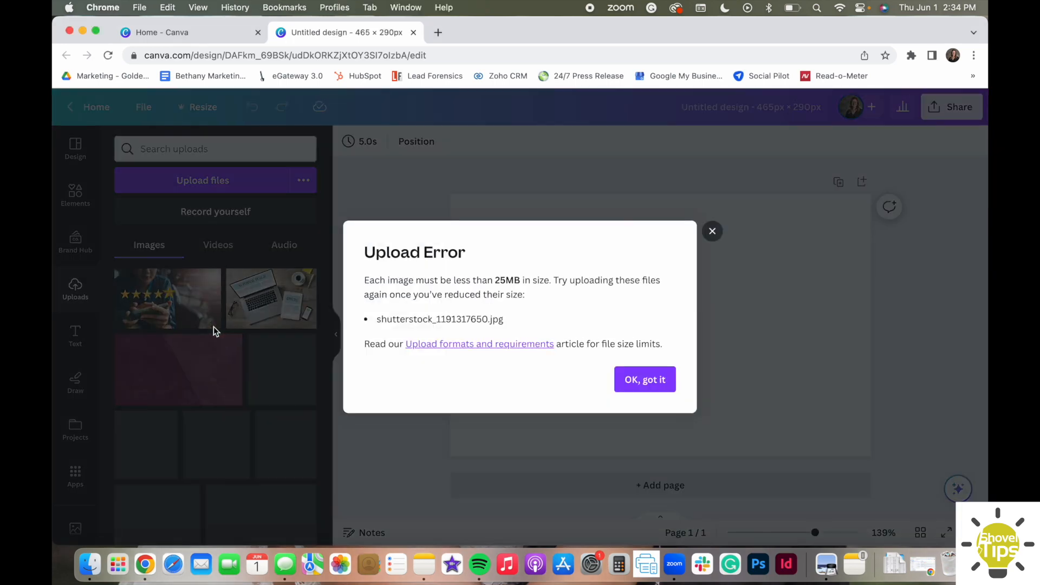
click(630, 383)
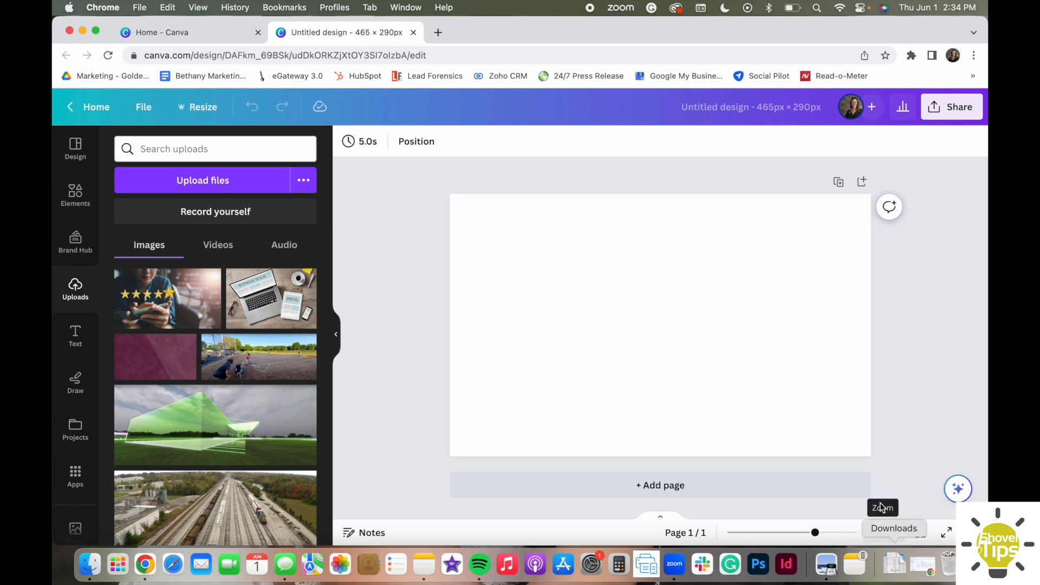
Upload the jet engine photo shutterstock_1859178493.jpg from the example photos folder and add it to the blank page.
key(ctrl+Up)
click(819, 447)
drag(630, 316, 280, 340)
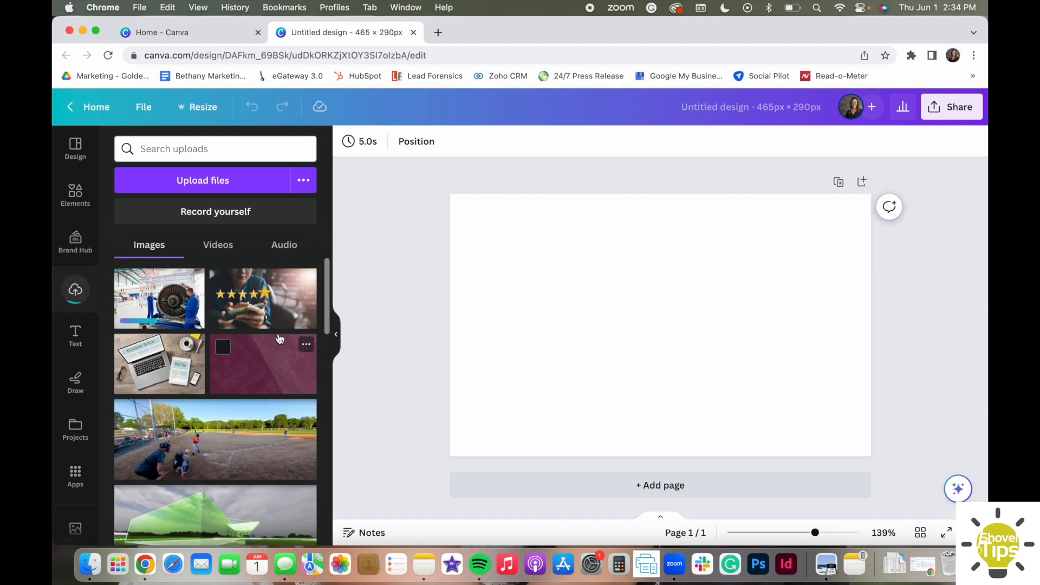
click(168, 302)
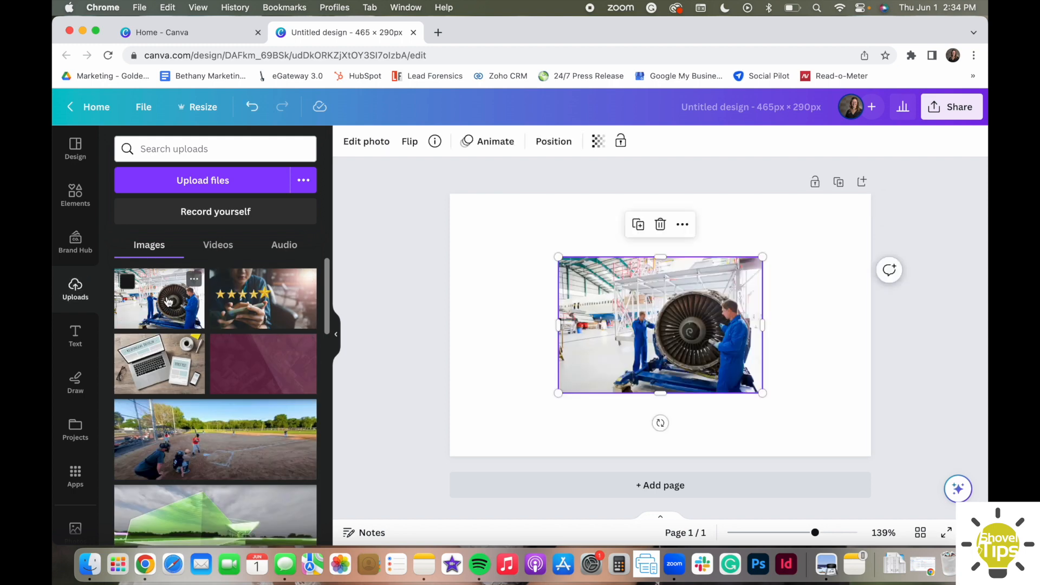
drag(168, 302, 146, 323)
Align the jet engine photo with the page's upper-left corner and enlarge it to fill the whole page.
drag(650, 329, 540, 270)
drag(652, 330, 866, 432)
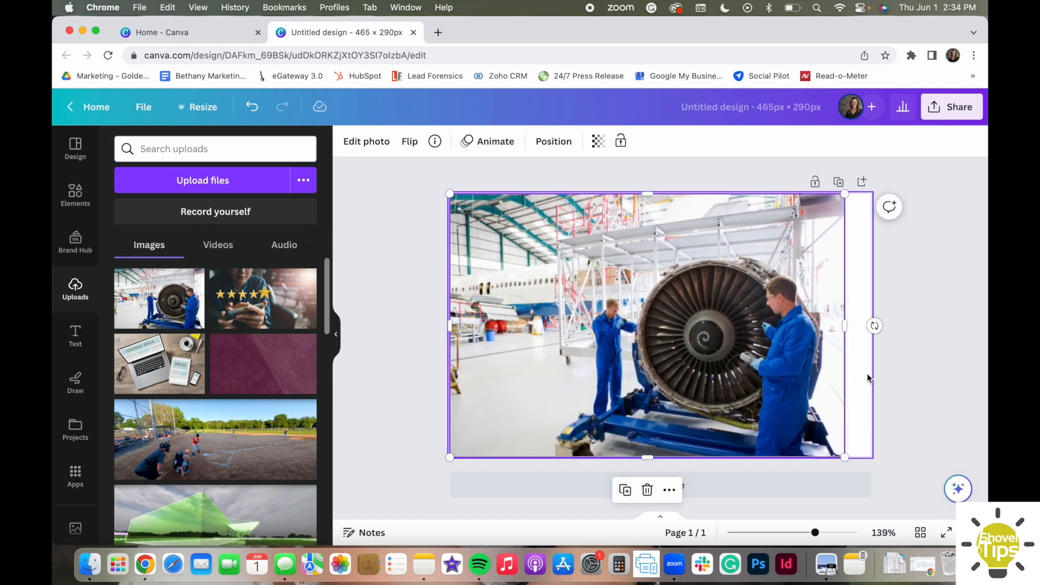
drag(845, 325, 871, 329)
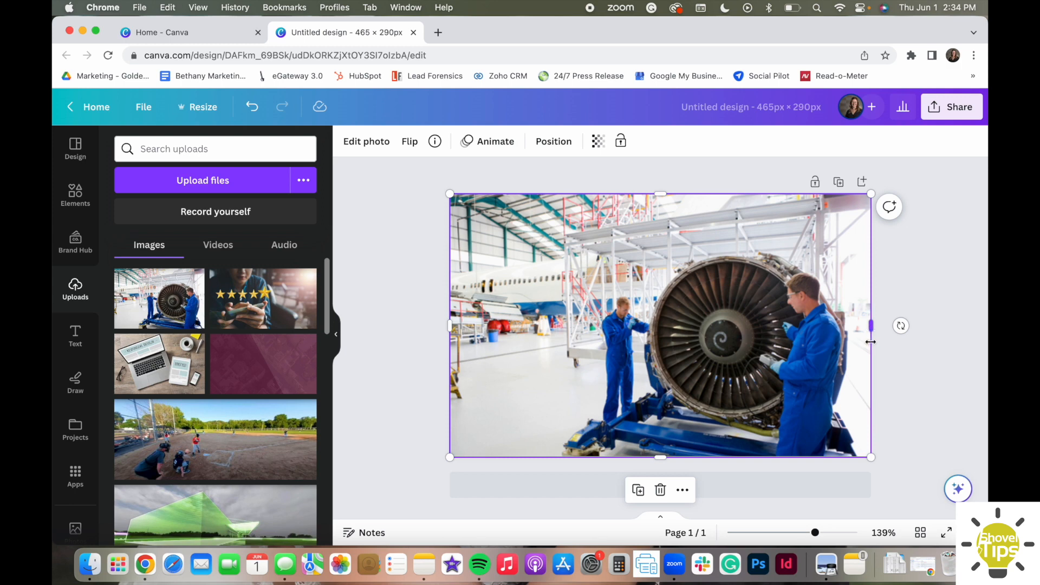
click(921, 372)
Shift the jet engine photo upward within its crop frame so more of its lower part shows.
double_click(821, 329)
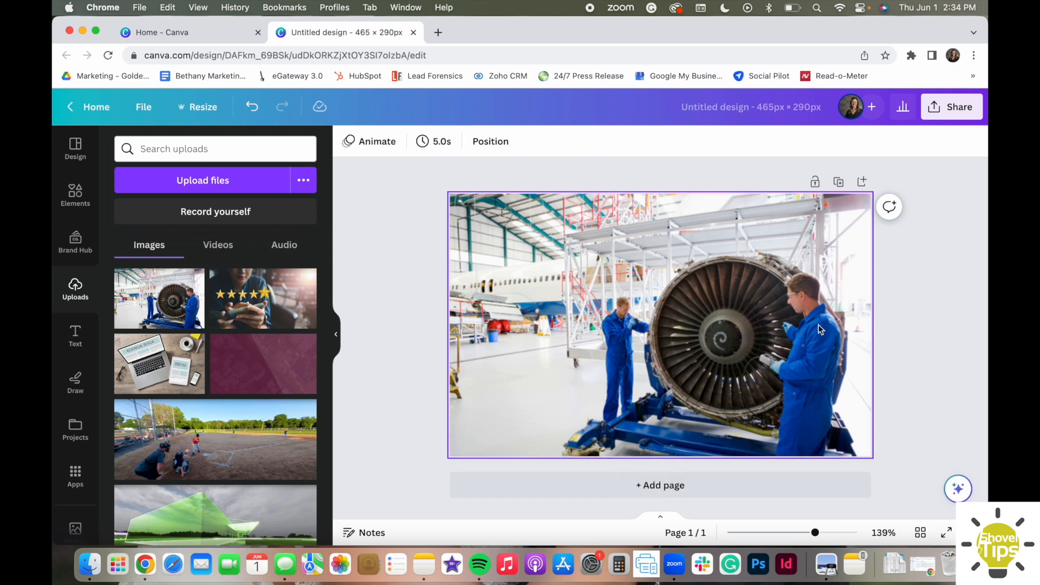
drag(821, 328, 820, 292)
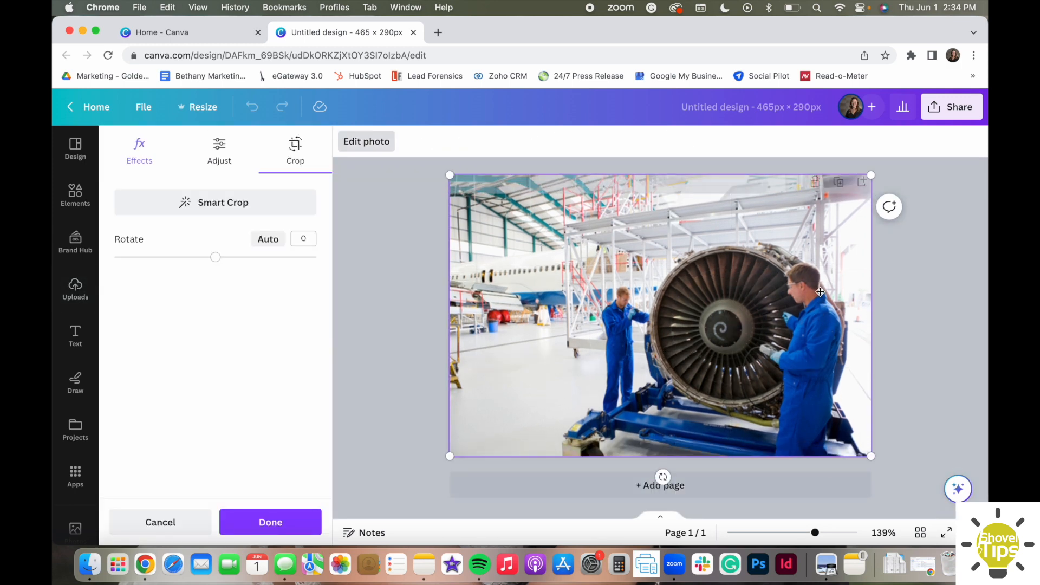
click(941, 302)
click(939, 299)
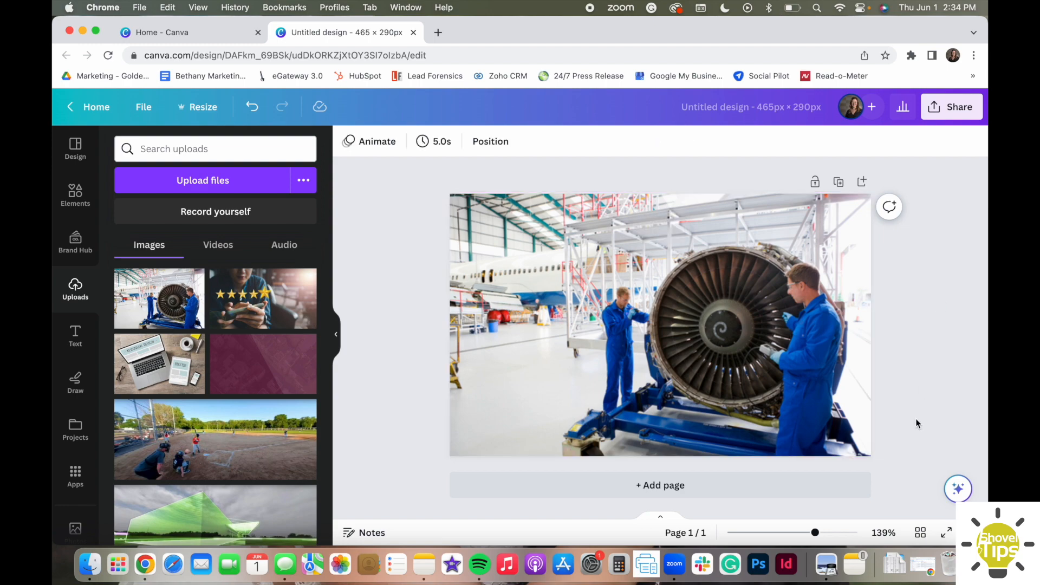
Open the city skyline photo shutterstock_1191317650.jpg from the example photos folder in Preview.
key(ctrl+Up)
click(841, 414)
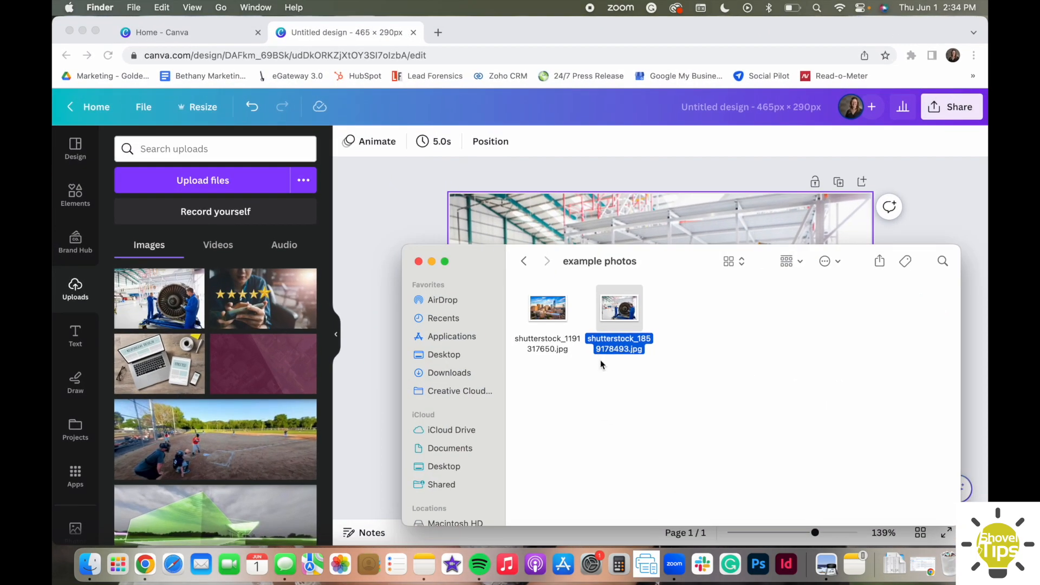
click(561, 312)
double_click(559, 311)
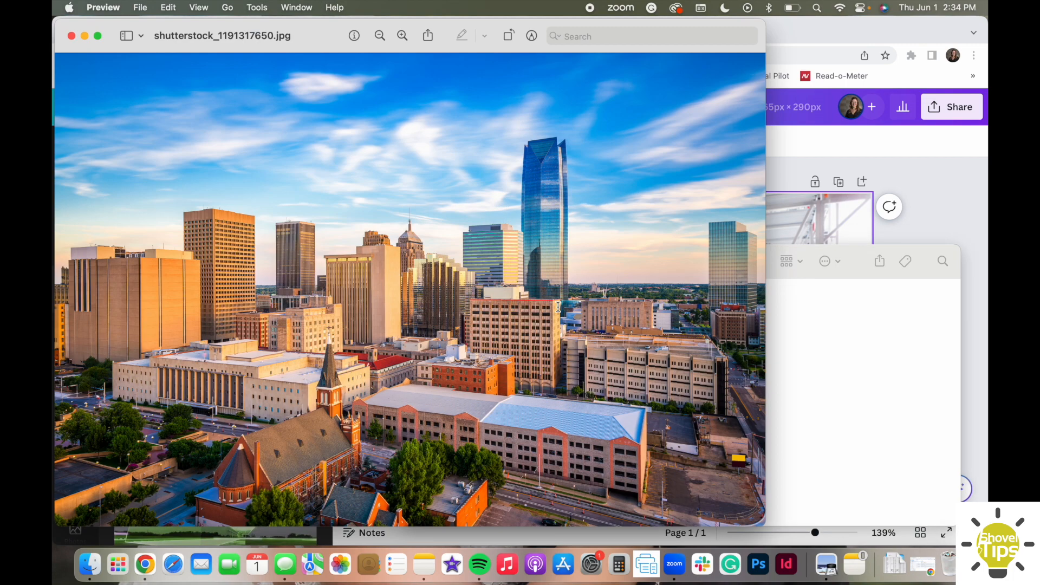
scroll(389, 189, down, 3)
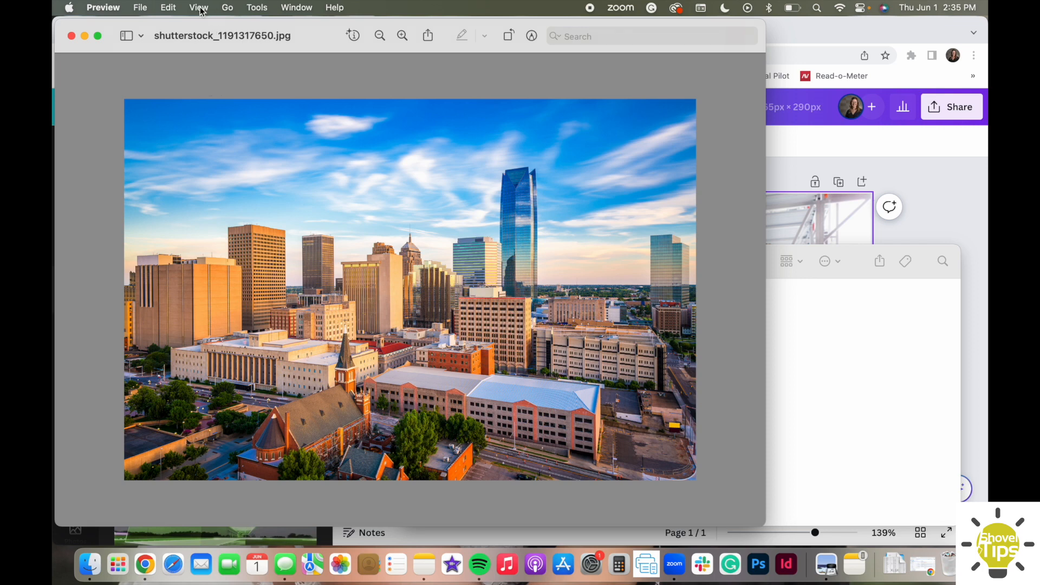
Resize the skyline photo to a width of 1000 pixels, scaled proportionally.
click(259, 10)
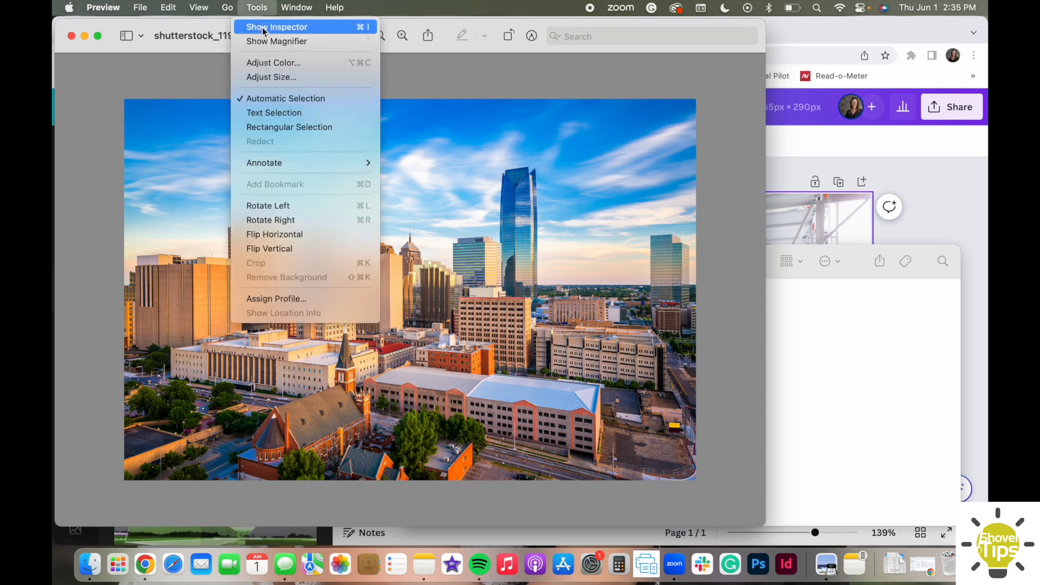
click(281, 78)
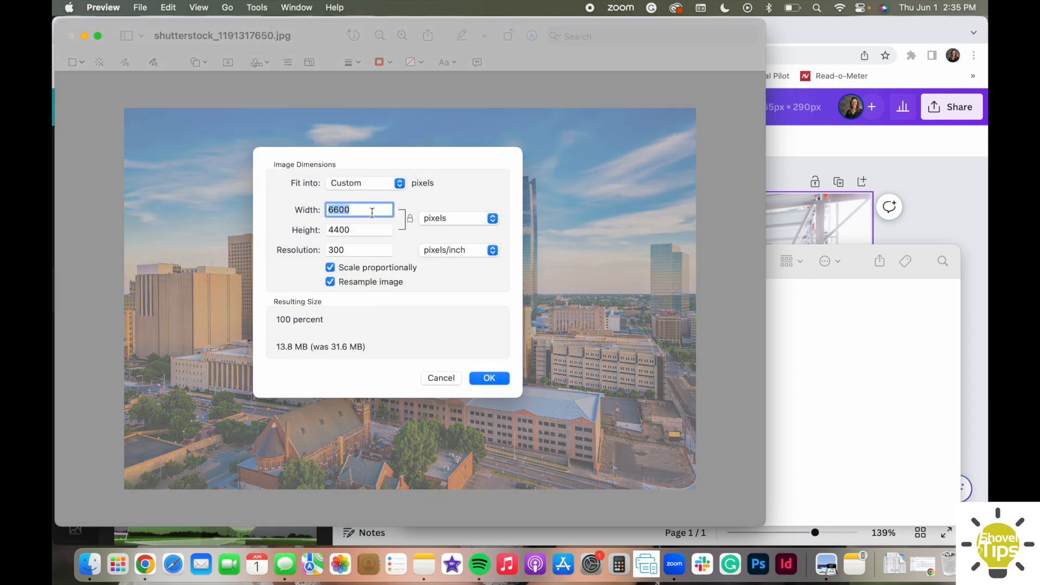
text(1000)
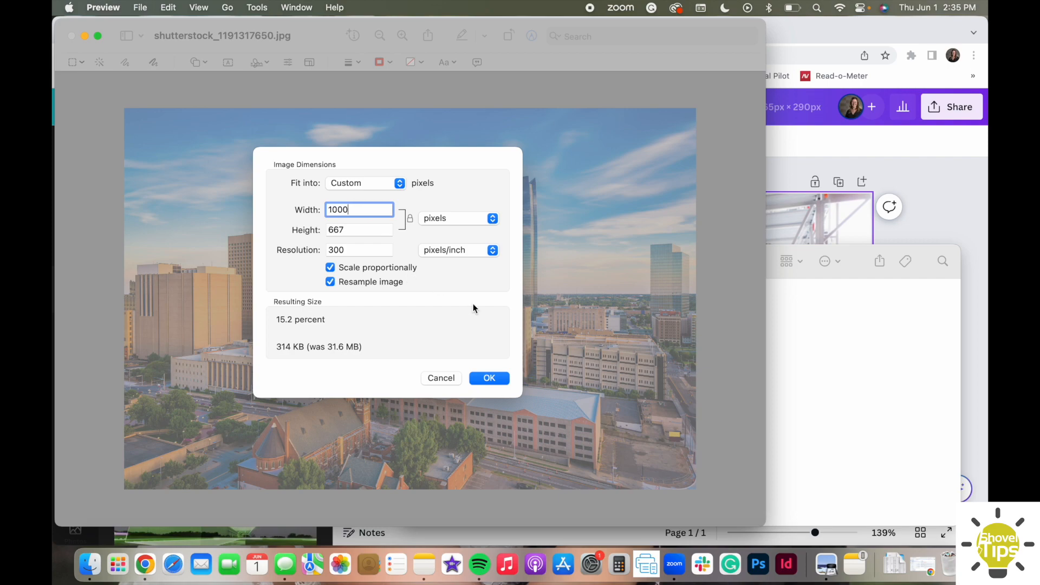
click(489, 378)
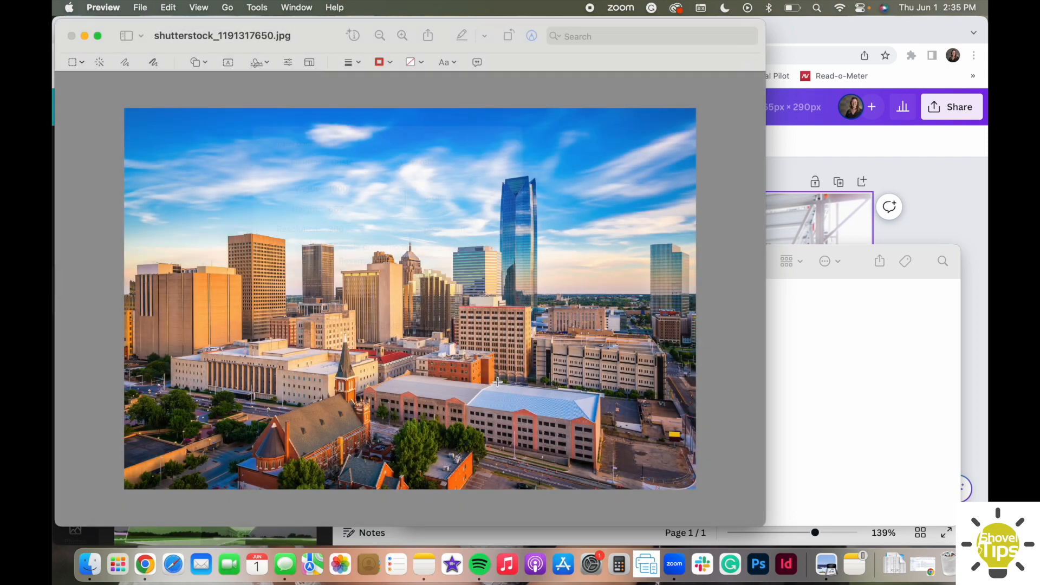
Save the resized skyline photo and close its window.
scroll(396, 277, up, 10)
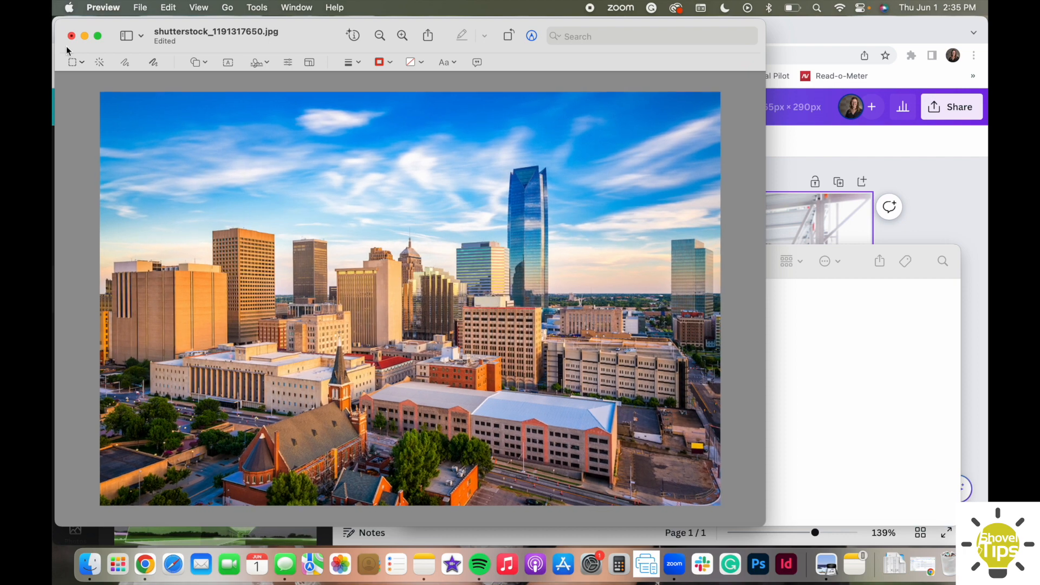
click(139, 7)
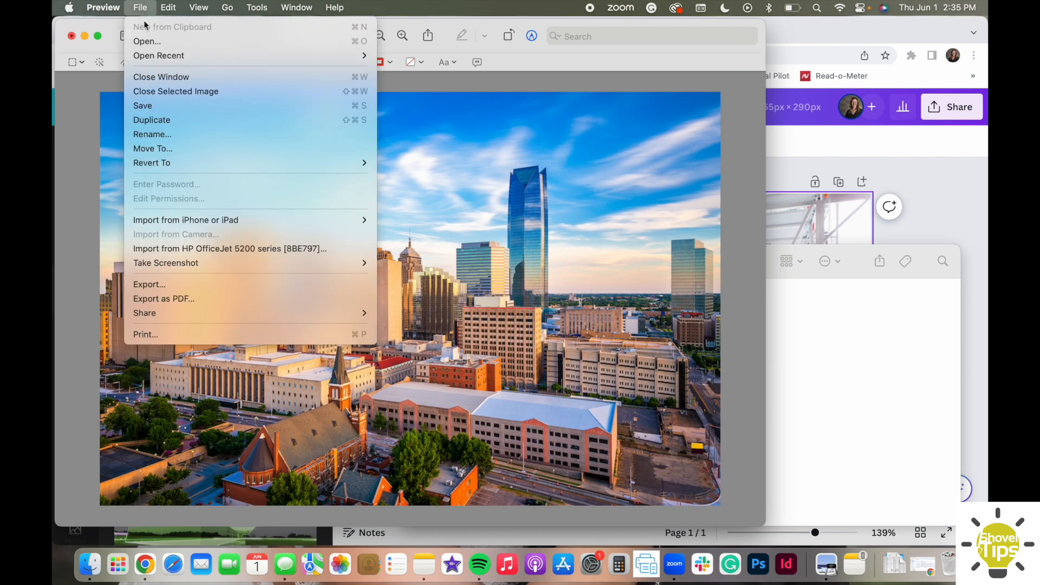
click(175, 107)
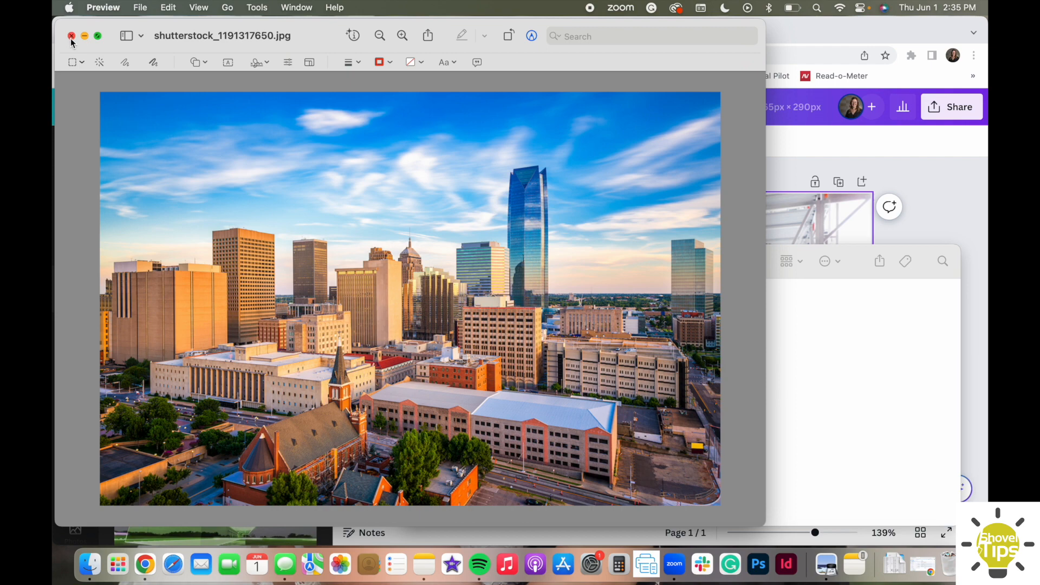
click(71, 37)
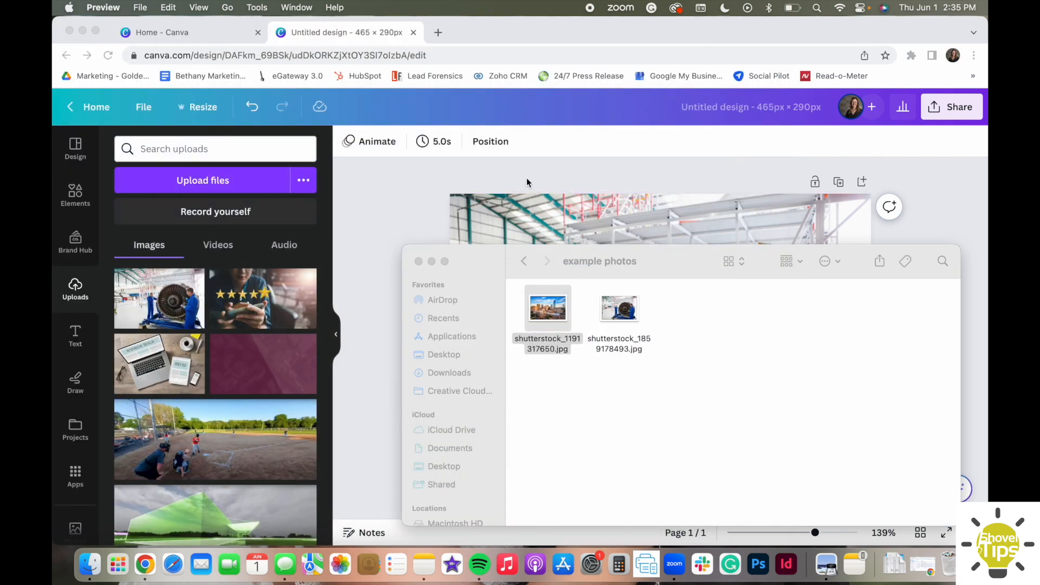
Upload the resized skyline photo shutterstock_1191317650.jpg to the Canva design and place it on a new second page.
drag(539, 312, 247, 339)
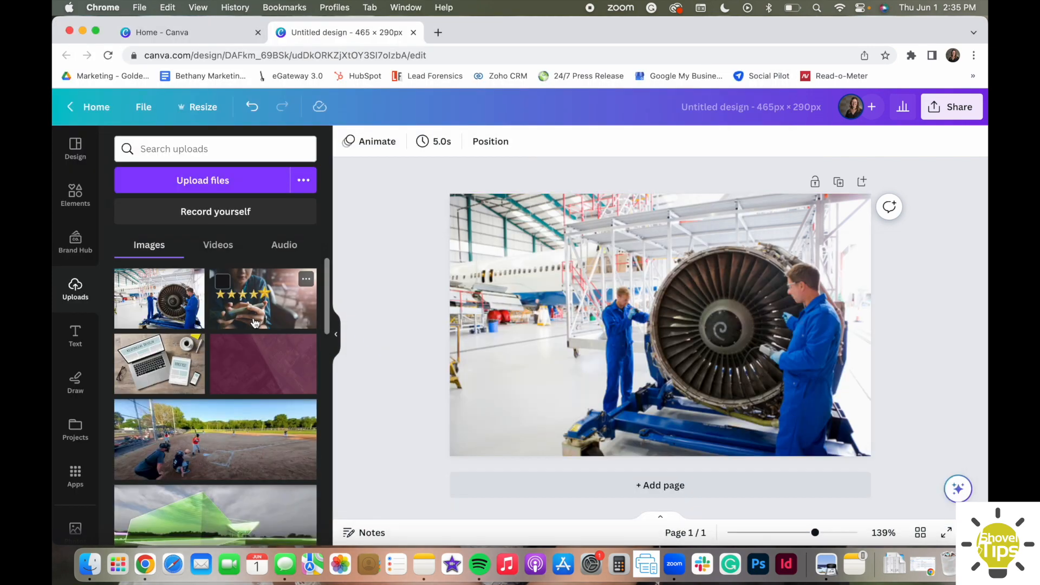
click(499, 487)
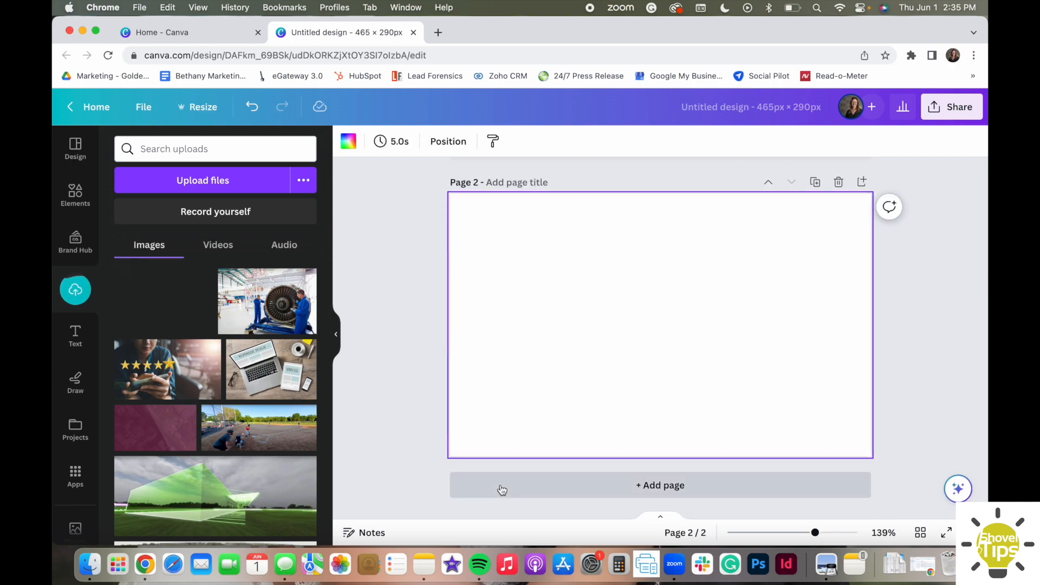
click(164, 308)
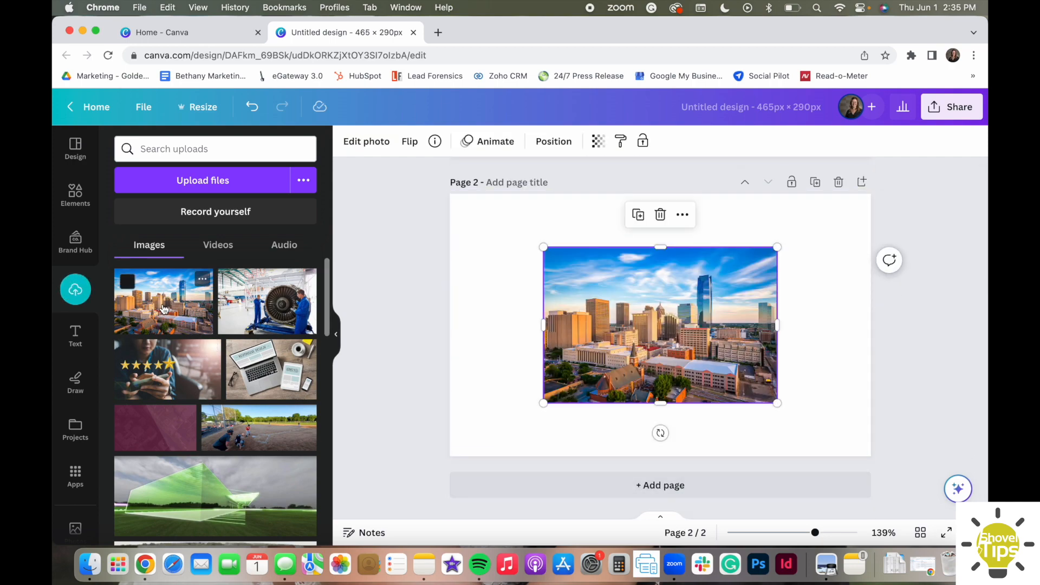
Align the skyline photo with the upper-left corner of page 2 and enlarge it to fill the page.
drag(720, 349, 626, 296)
drag(685, 351, 878, 472)
click(901, 422)
Shift the skyline photo upward within its crop frame so its lower edge meets the bottom of page 2.
double_click(827, 403)
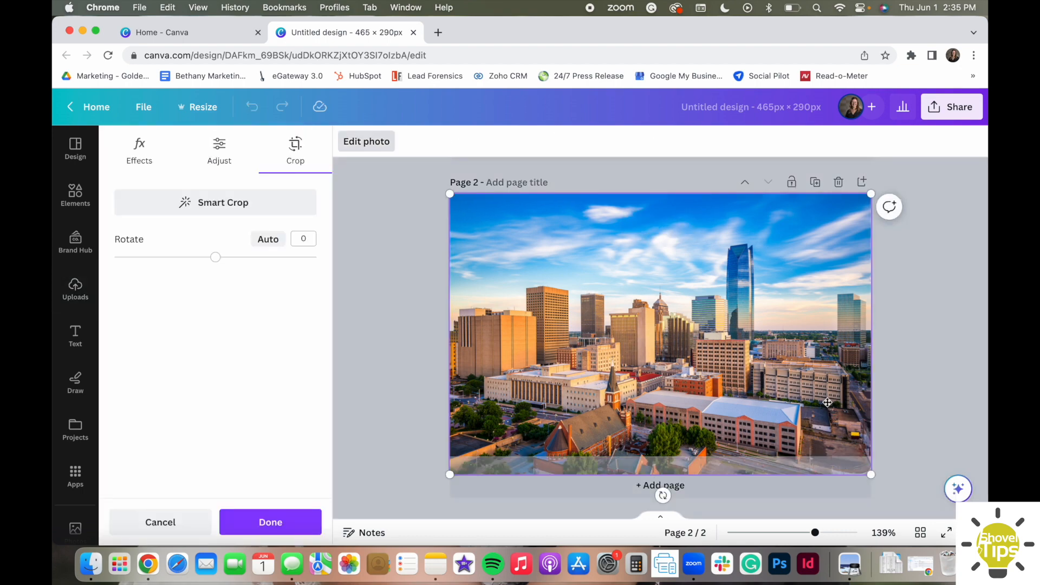
drag(827, 402, 829, 364)
click(901, 347)
click(901, 347)
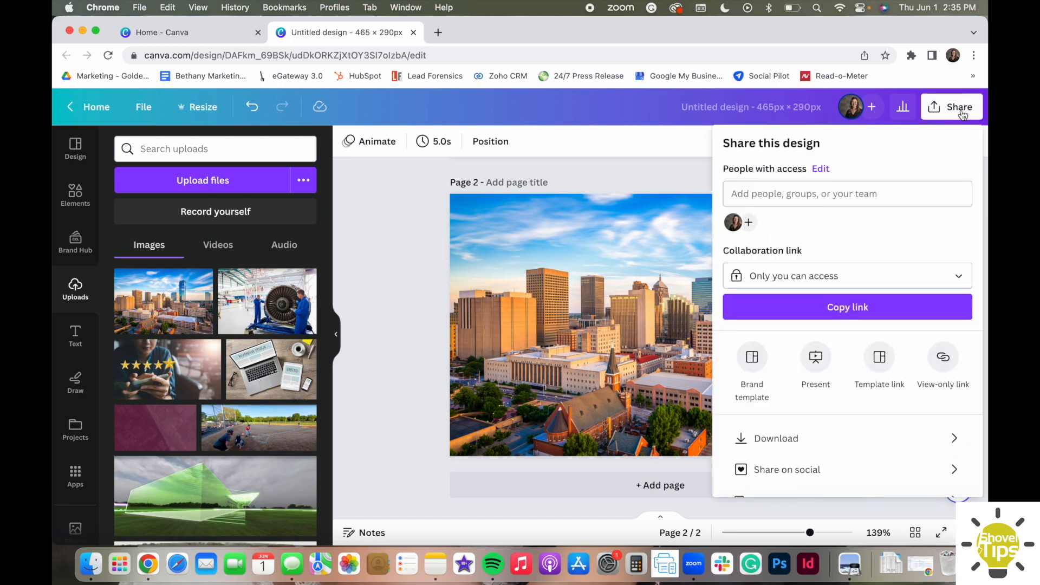
Download both pages of the design as JPG files at size 1 and quality 80.
click(834, 438)
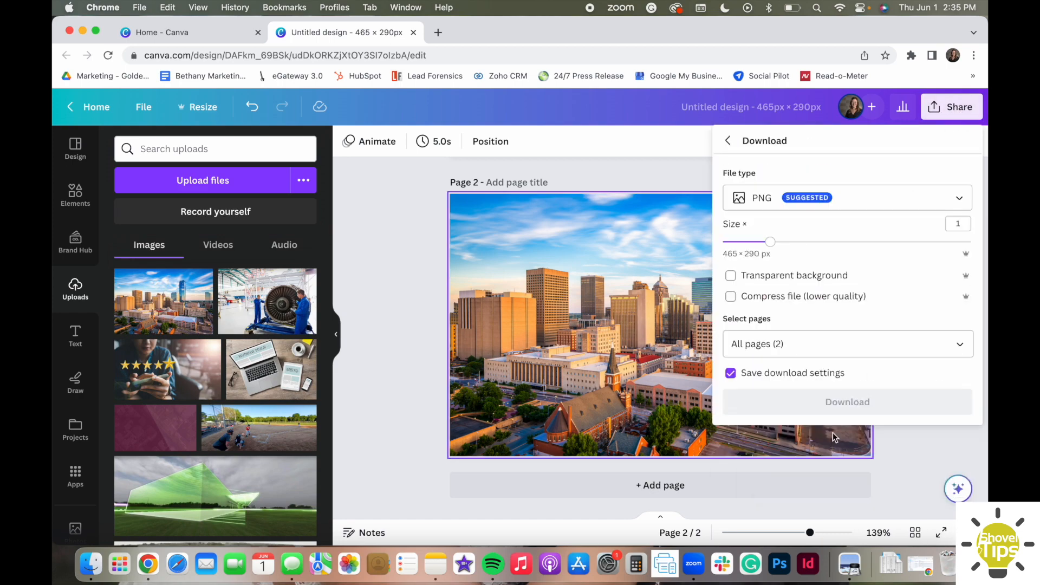
click(764, 197)
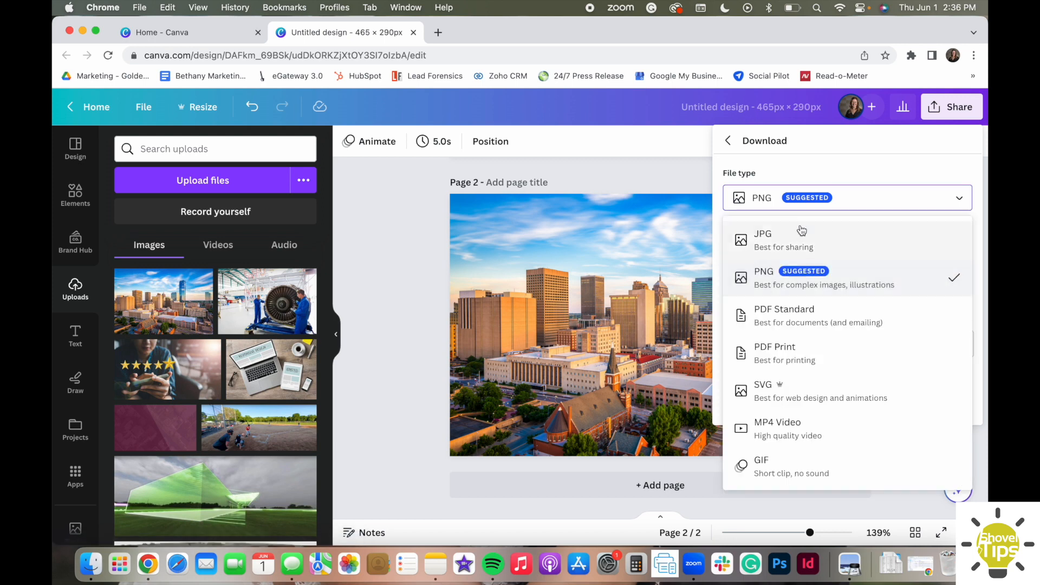
click(844, 248)
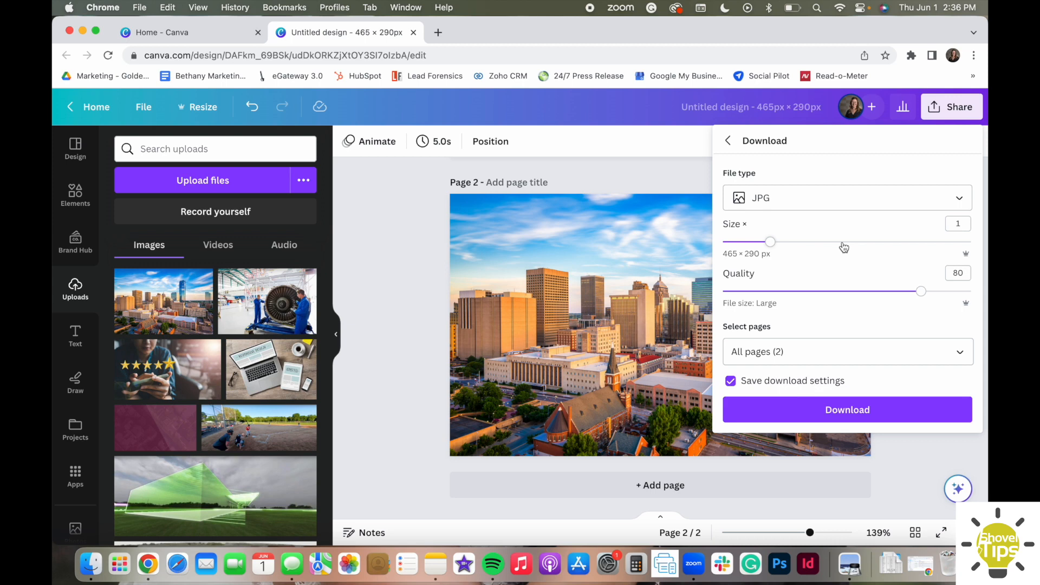
click(796, 354)
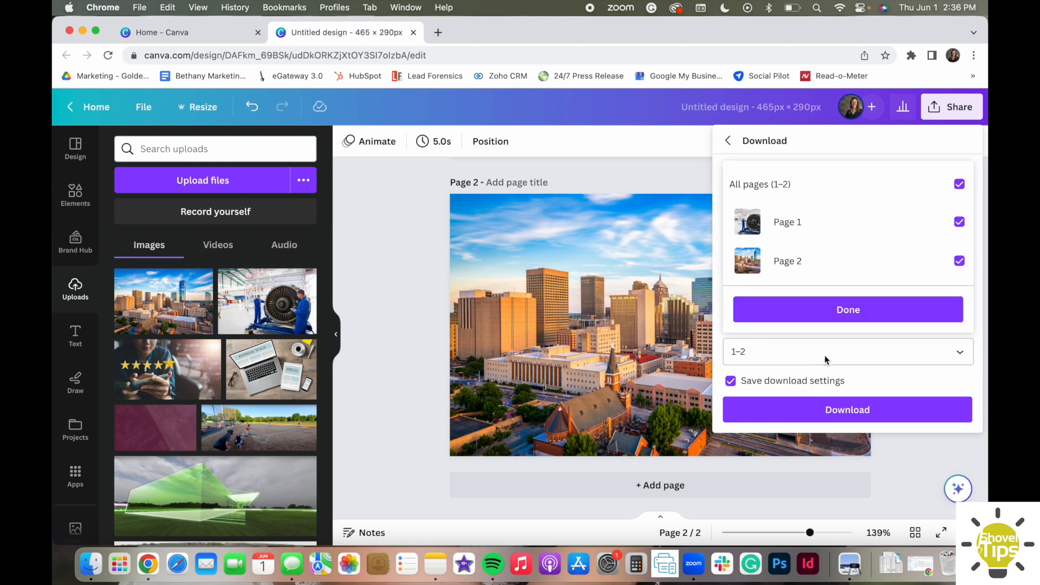
click(848, 307)
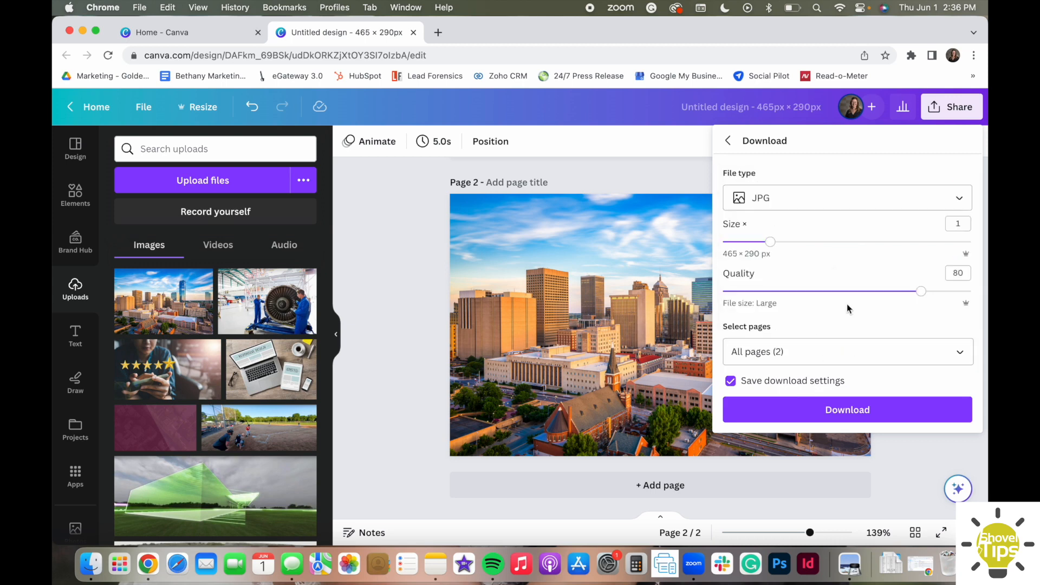
click(835, 416)
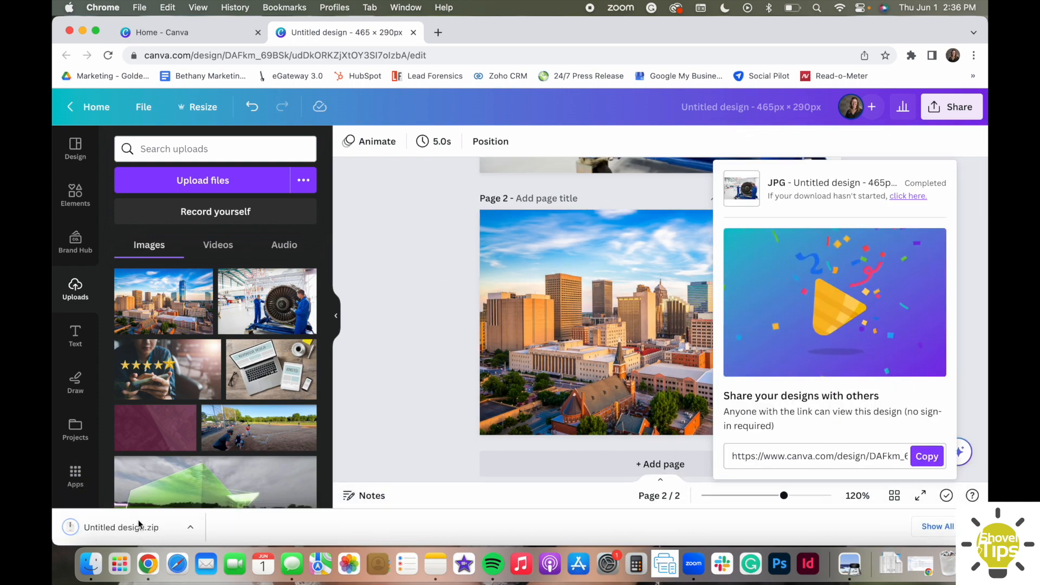
Extract Untitled design.zip from the Downloads folder and open the extracted Untitled design folder.
click(891, 564)
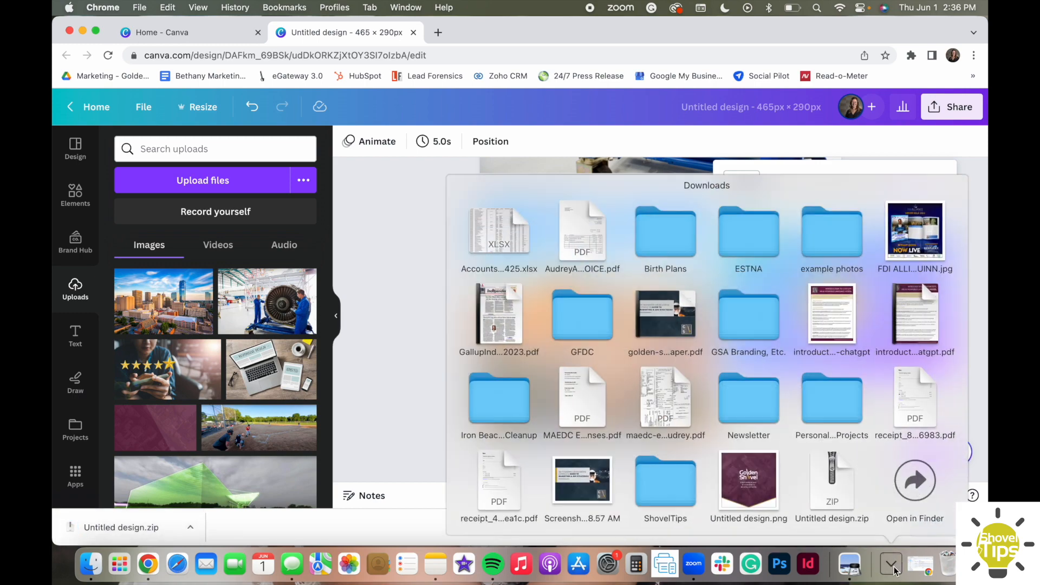
click(846, 499)
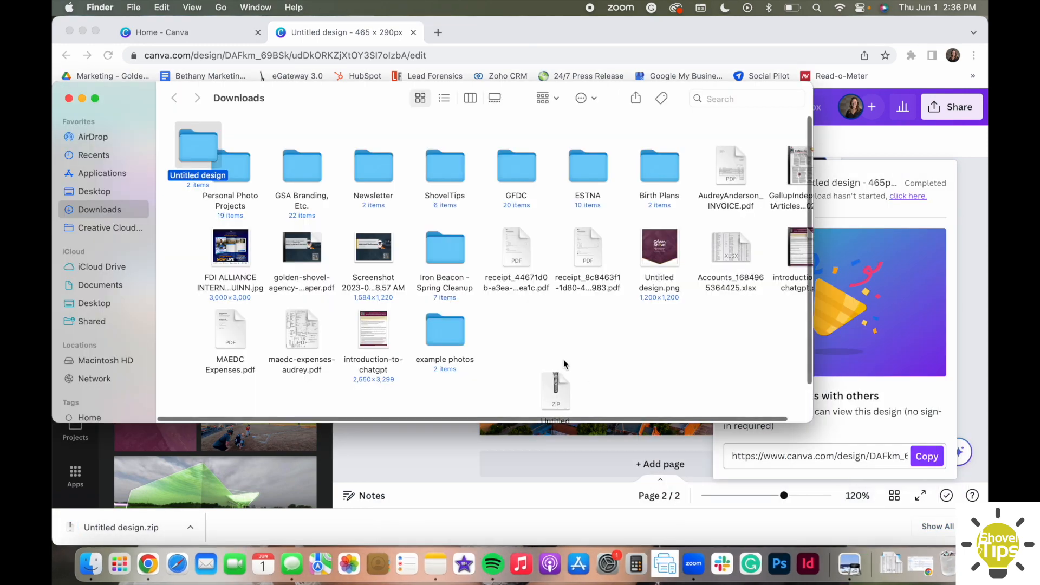
double_click(210, 157)
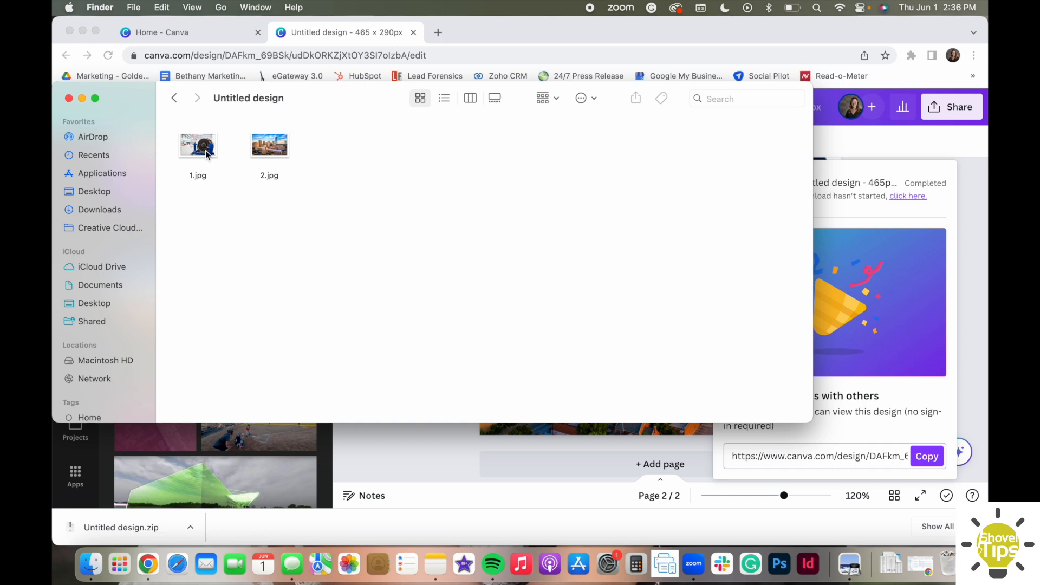
Open 1.jpg and 2.jpg in Preview and place the 2.jpg window below the 1.jpg window.
double_click(205, 151)
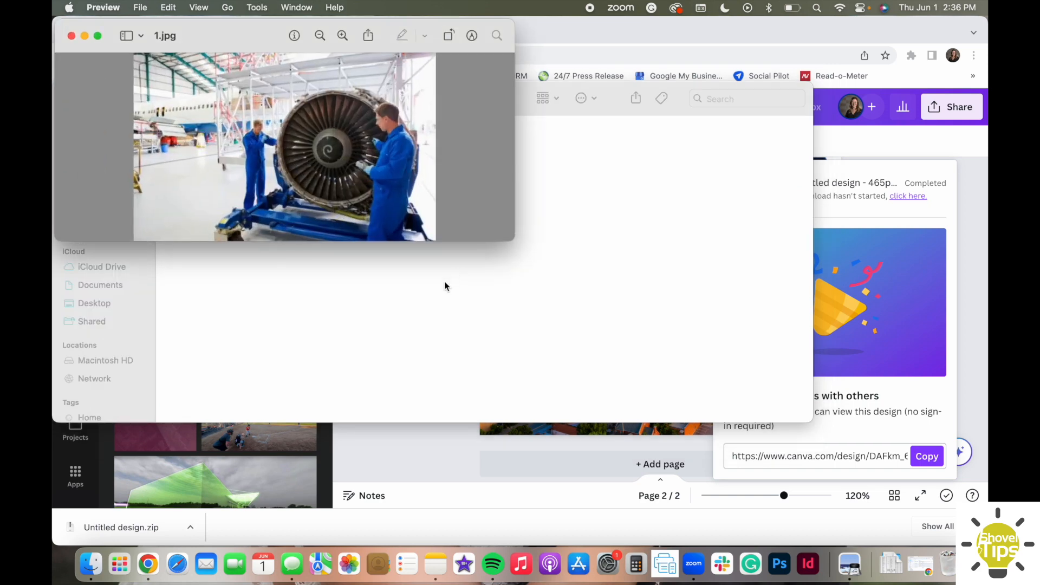
click(444, 281)
double_click(274, 147)
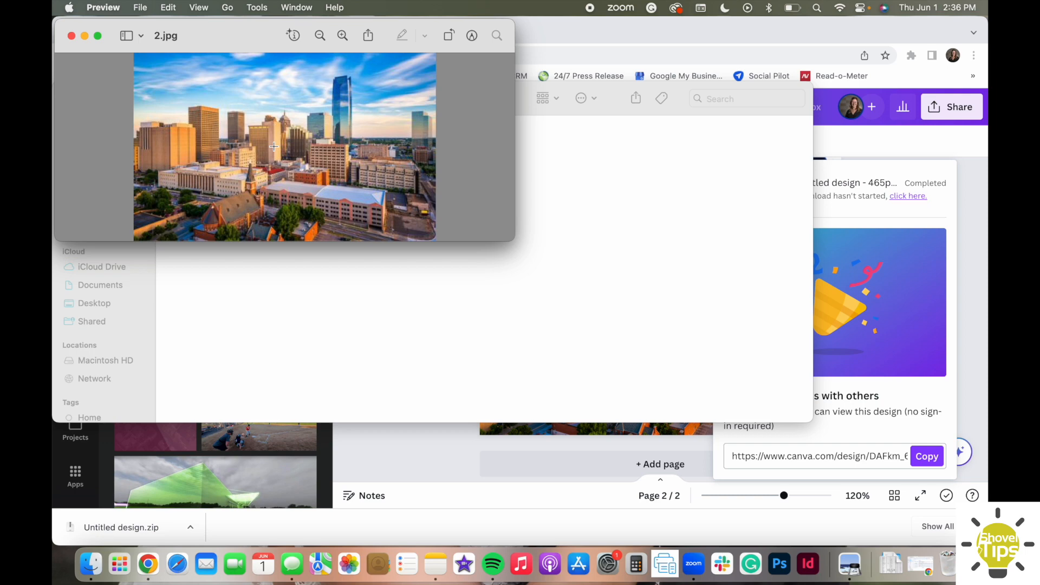
drag(221, 52, 236, 297)
Select the entire picture area in 2.jpg and in 1.jpg to compare the two exported images.
key(super+minus)
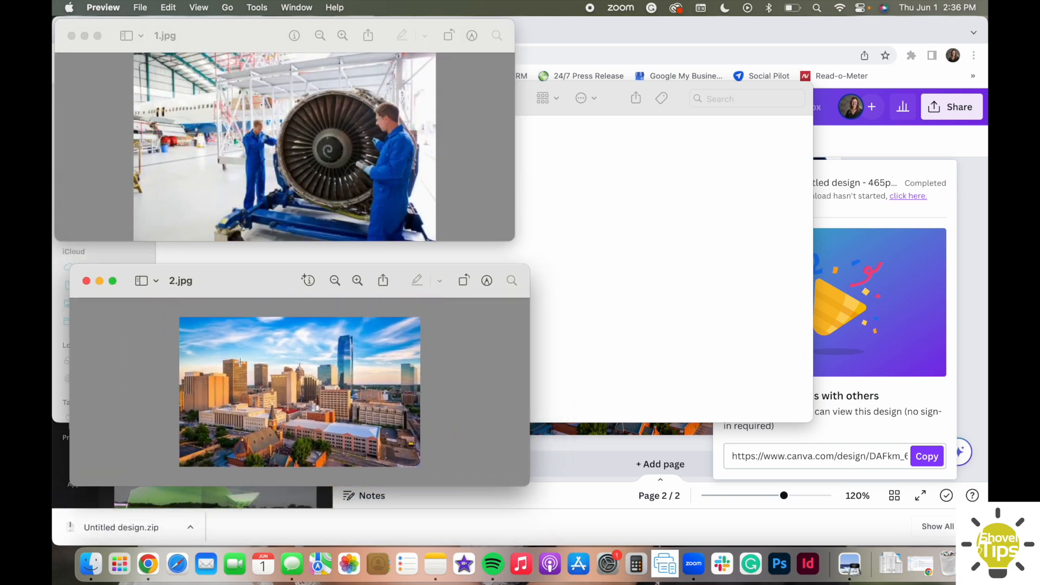
drag(155, 313, 465, 477)
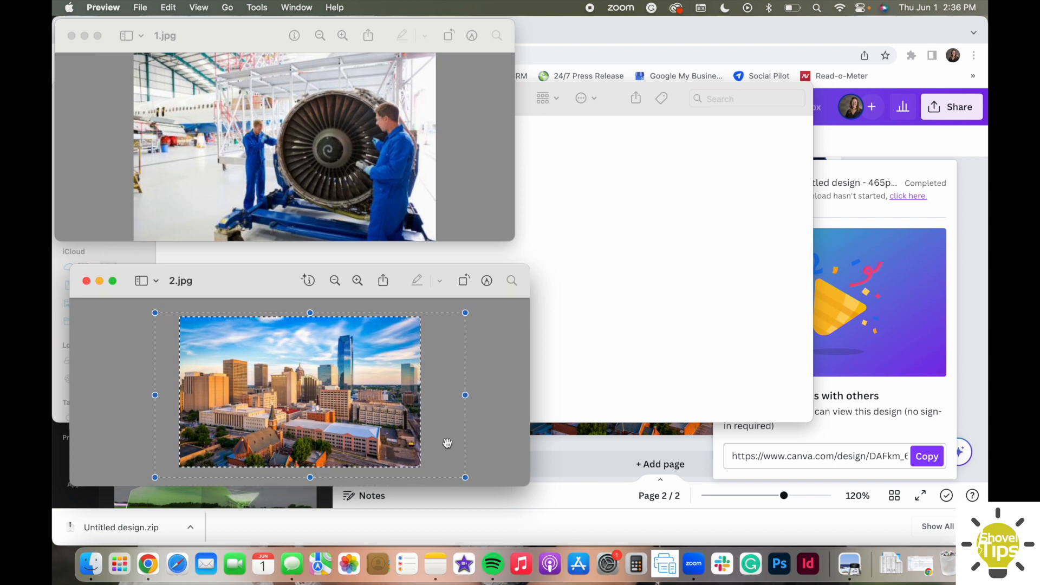
click(366, 204)
key(super+minus)
drag(134, 62, 452, 233)
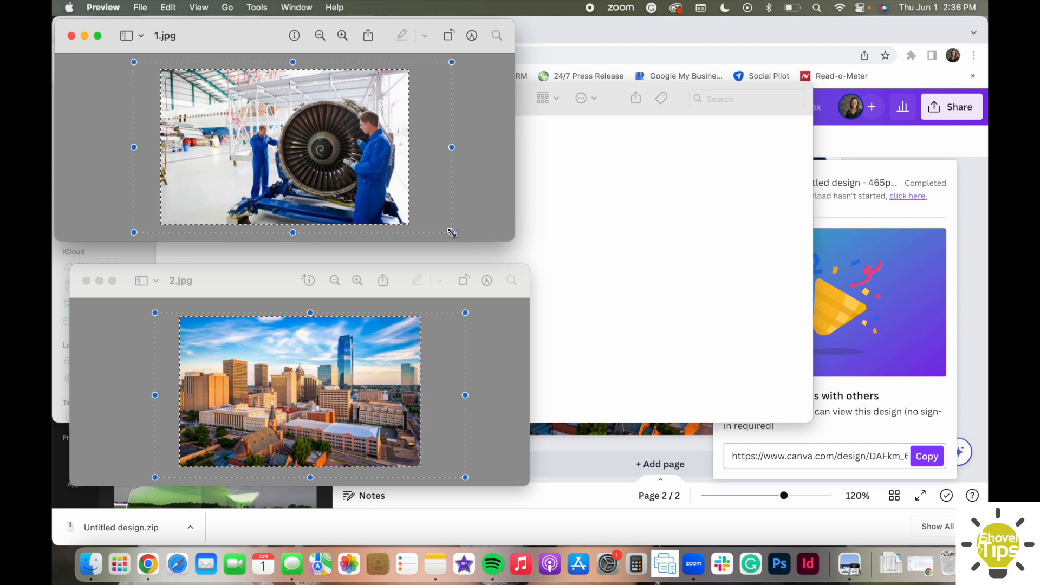